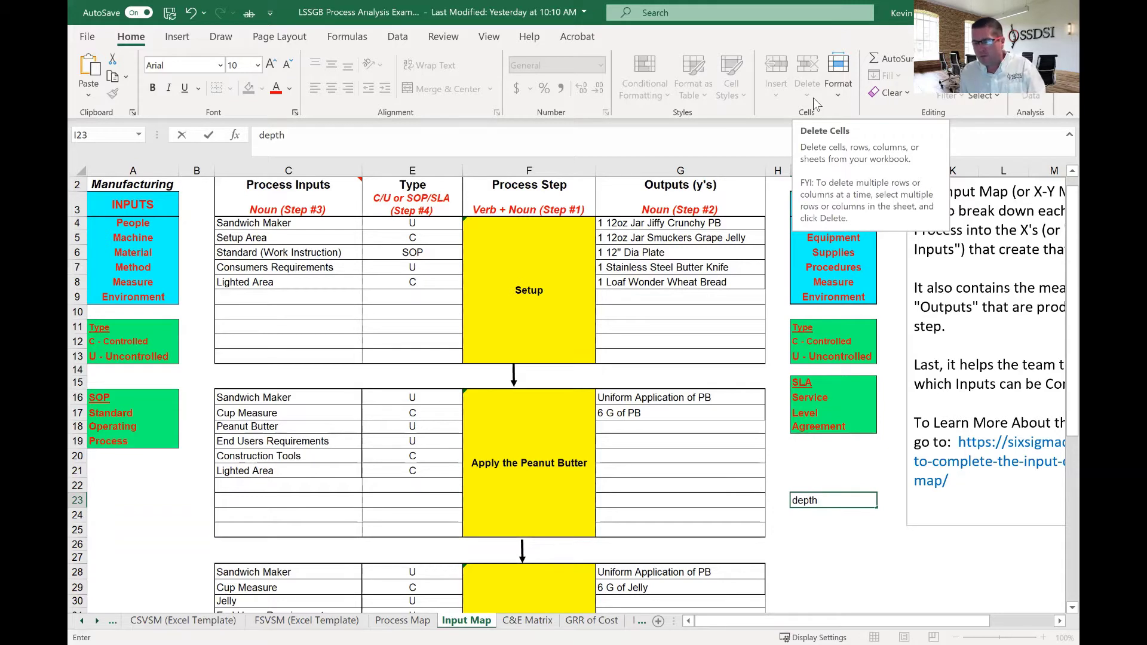
# Erase the leftover word 'depth' from cell I23 and save the LSSGB workbook
pyautogui.press('BackSpace')
pyautogui.press('BackSpace')
pyautogui.press('BackSpace')
pyautogui.press('BackSpace')
pyautogui.press('BackSpace')
pyautogui.press('BackSpace')
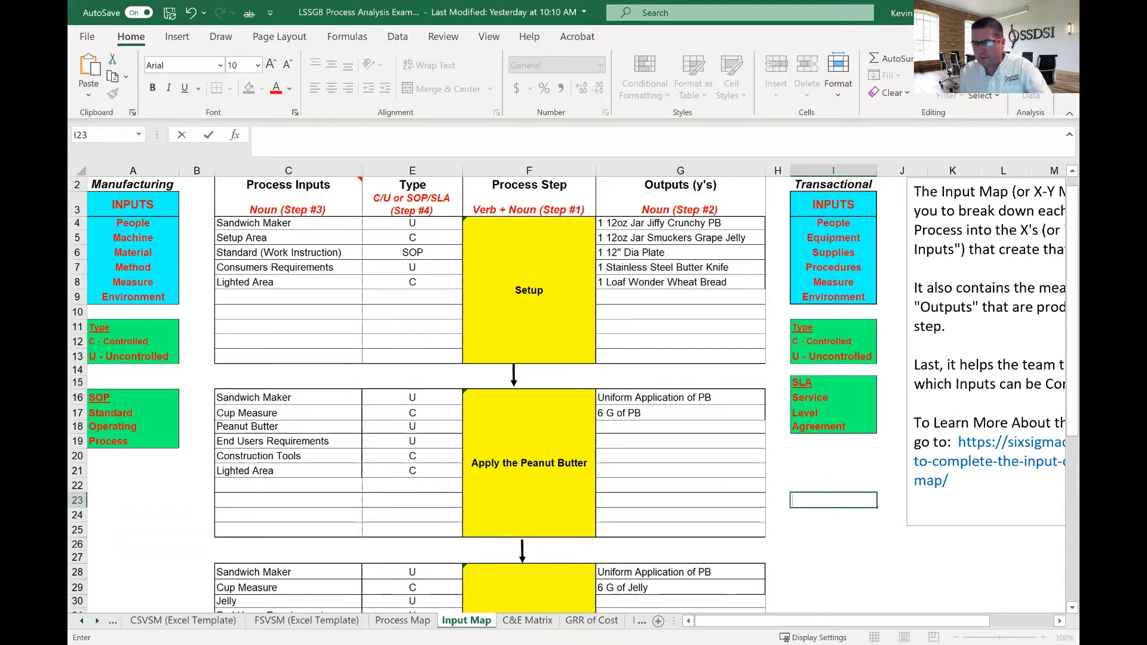
pyautogui.click(829, 541)
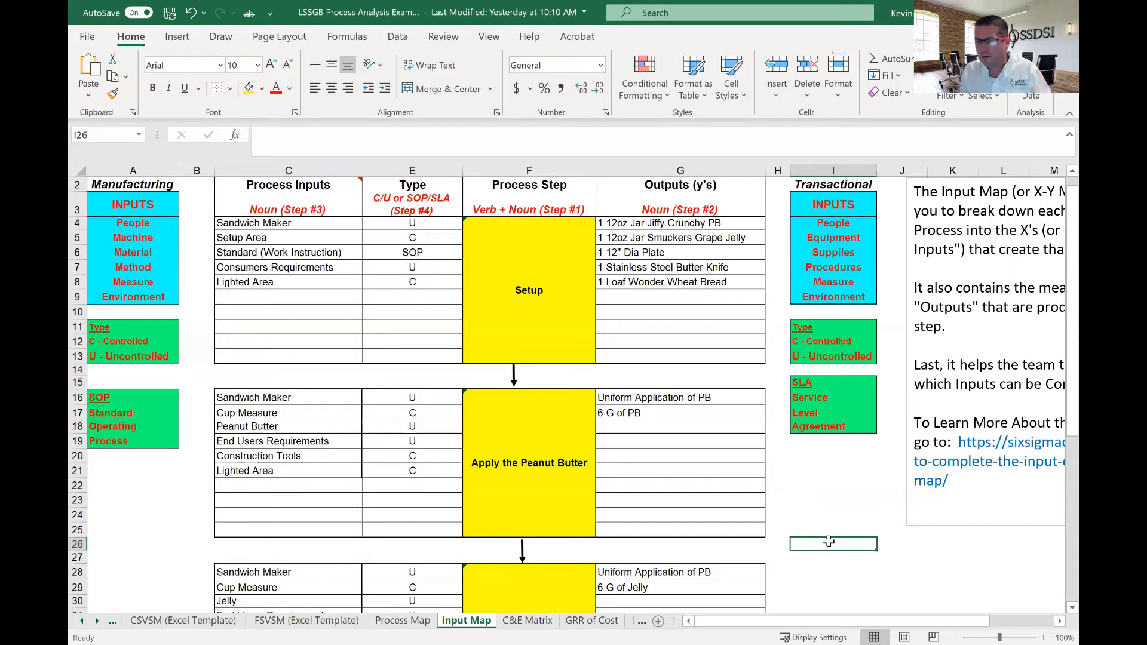
pyautogui.hotkey('ctrl', 's')
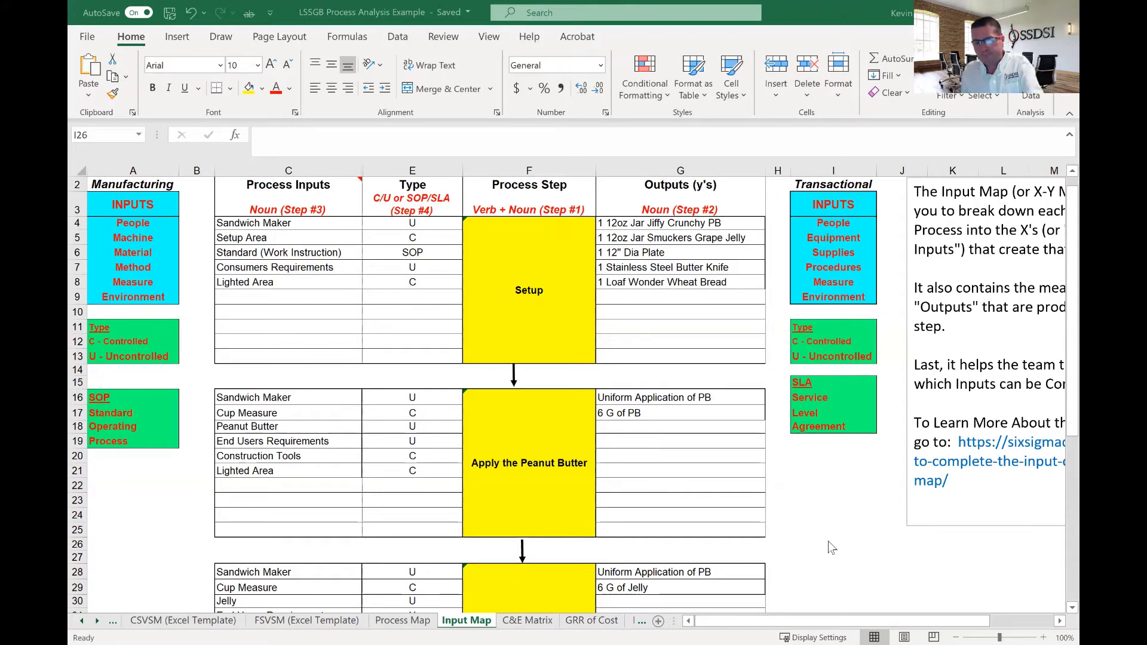
pyautogui.click(828, 542)
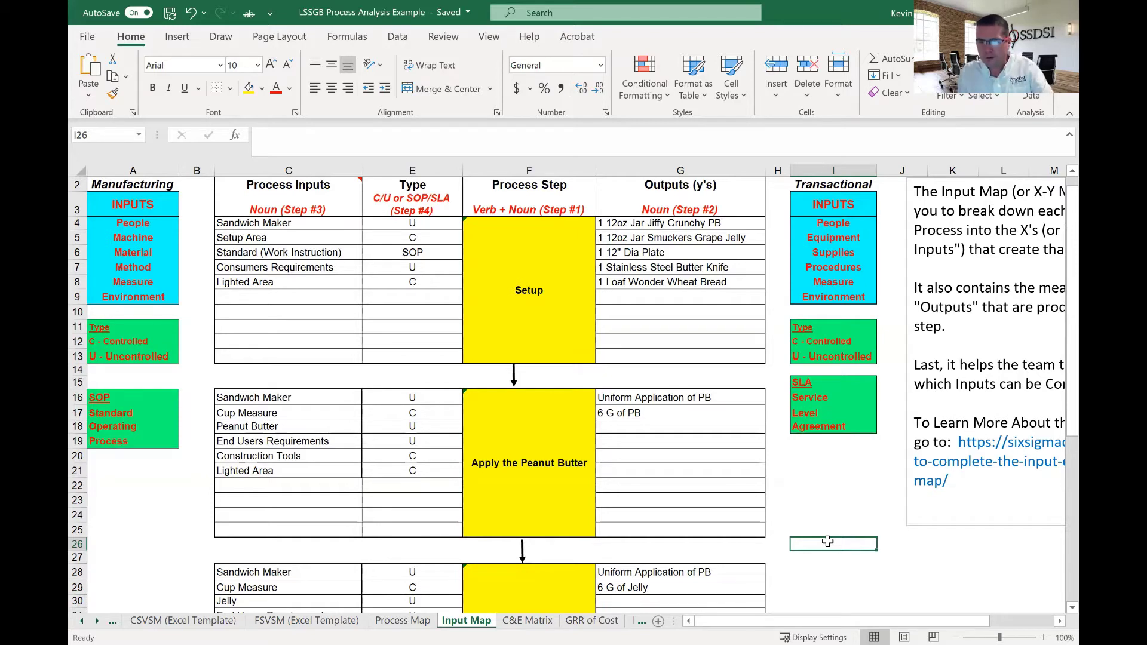
pyautogui.click(81, 621)
pyautogui.click(82, 621)
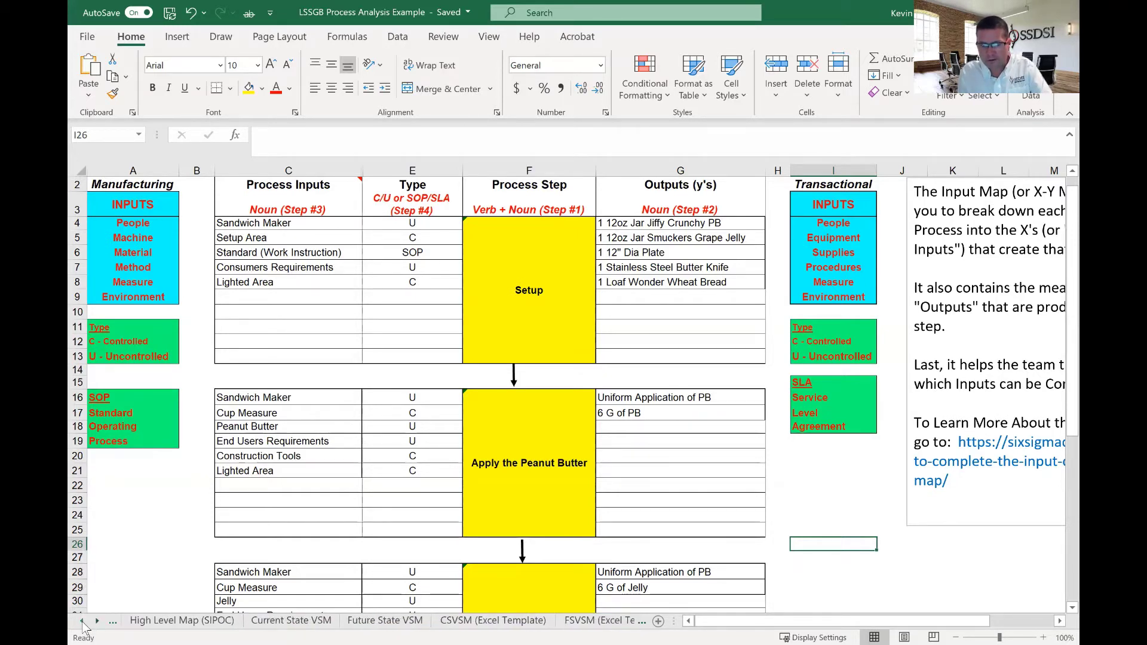
pyautogui.click(82, 622)
pyautogui.click(83, 621)
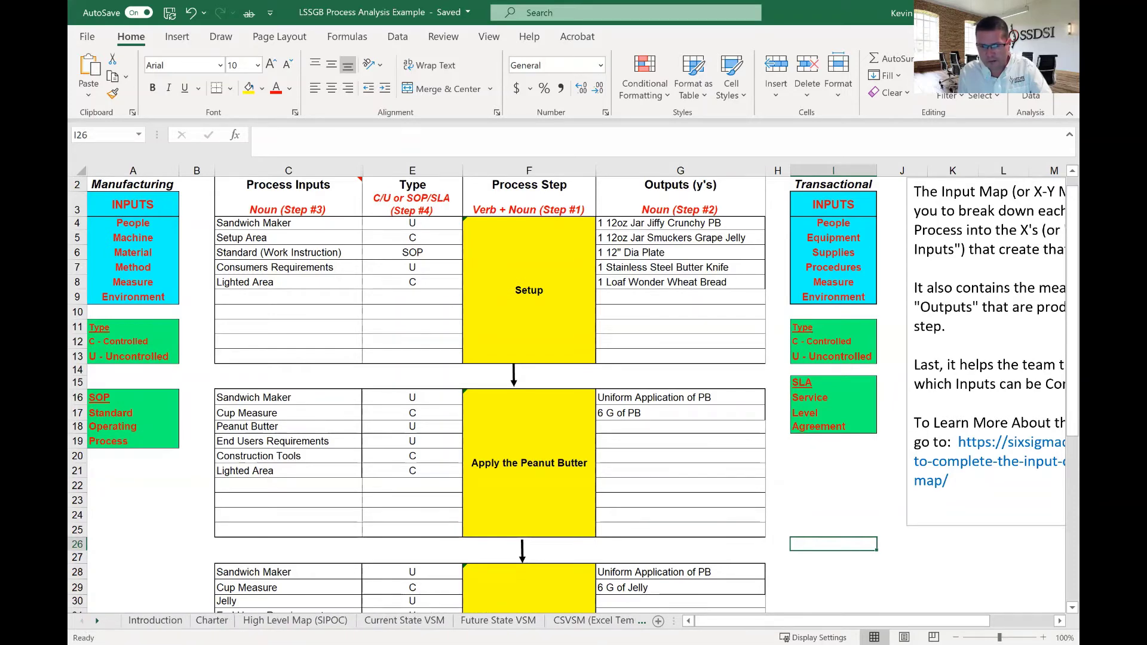
pyautogui.click(294, 622)
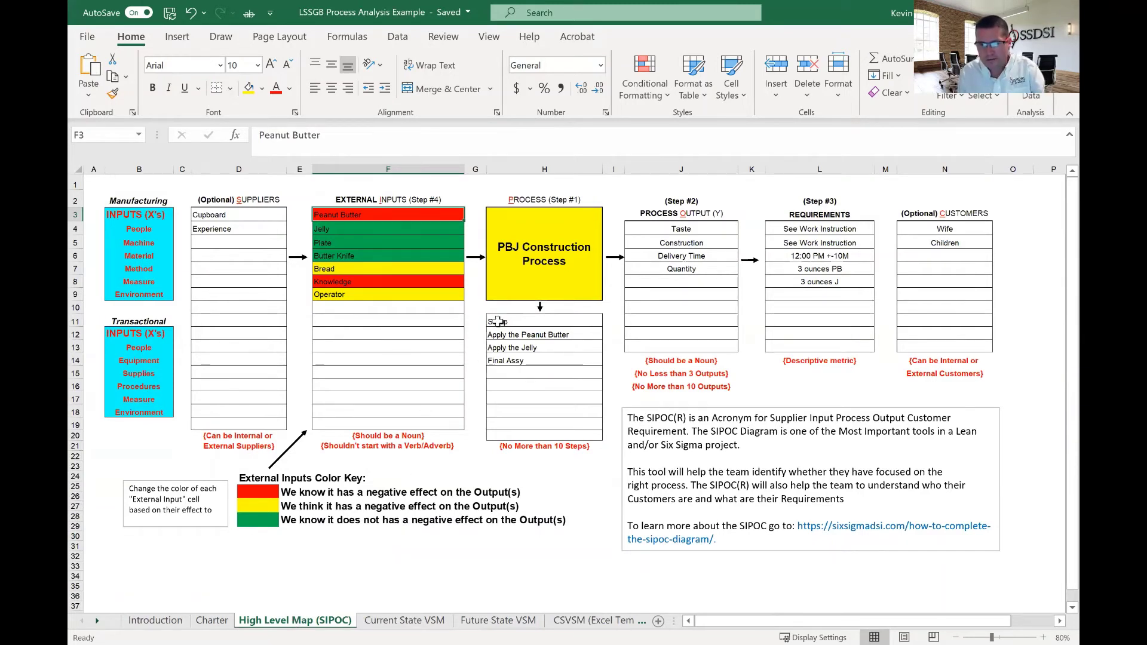
pyautogui.moveTo(496, 321); pyautogui.dragTo(494, 360)
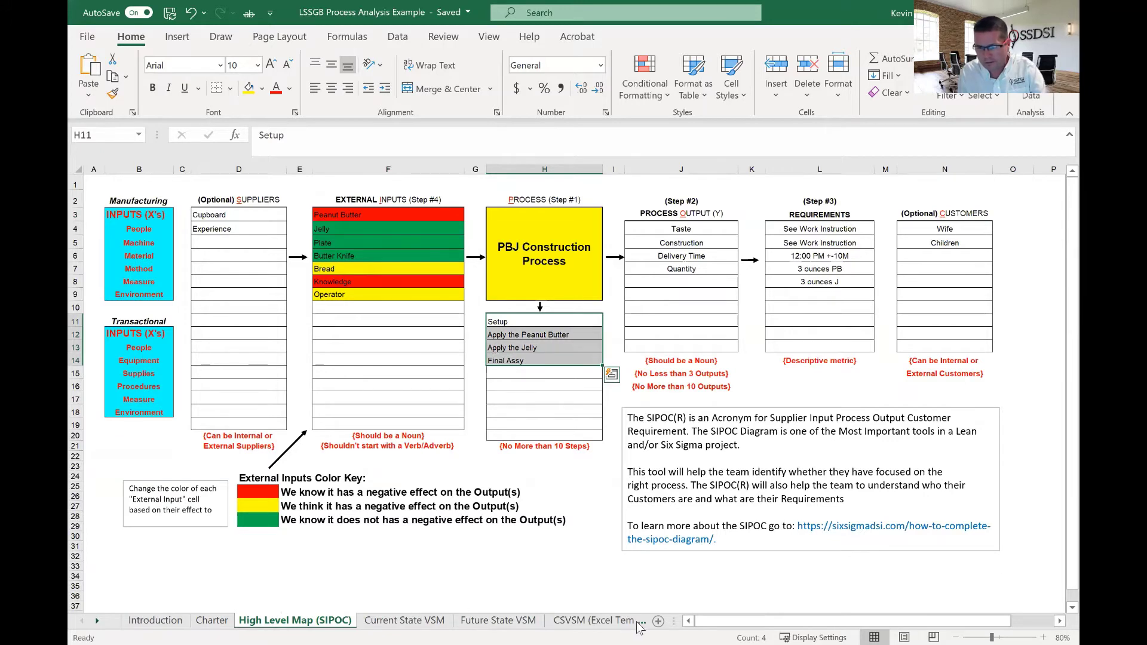
pyautogui.click(97, 625)
pyautogui.click(97, 625)
pyautogui.click(98, 625)
pyautogui.click(97, 625)
pyautogui.click(557, 621)
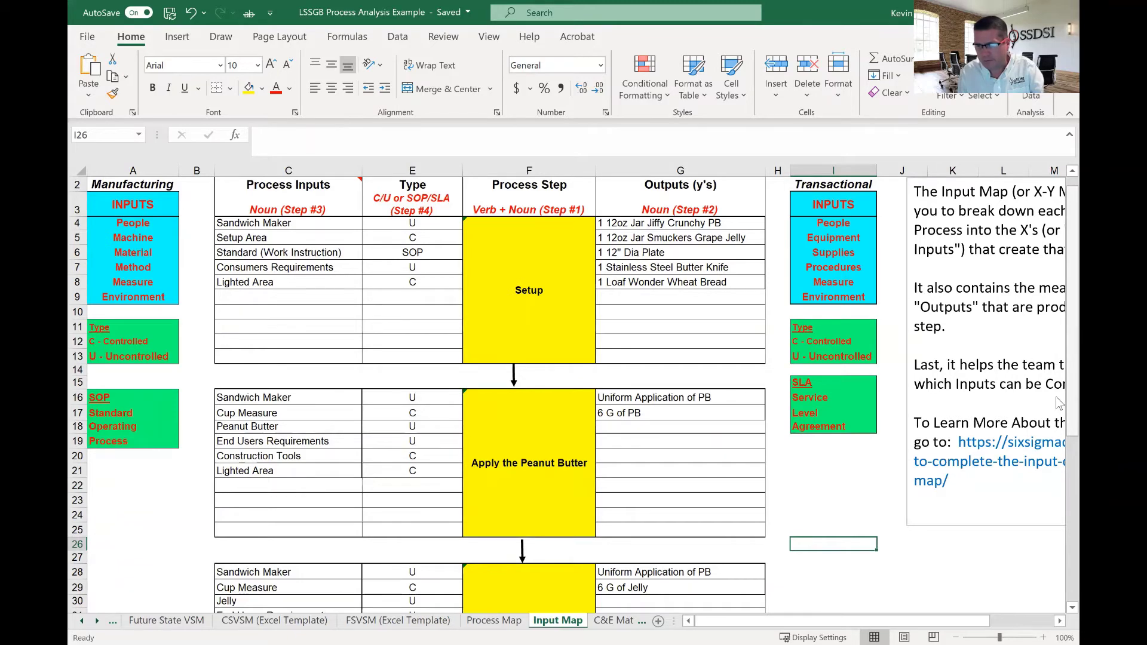
pyautogui.scroll(-2, 1059, 436)
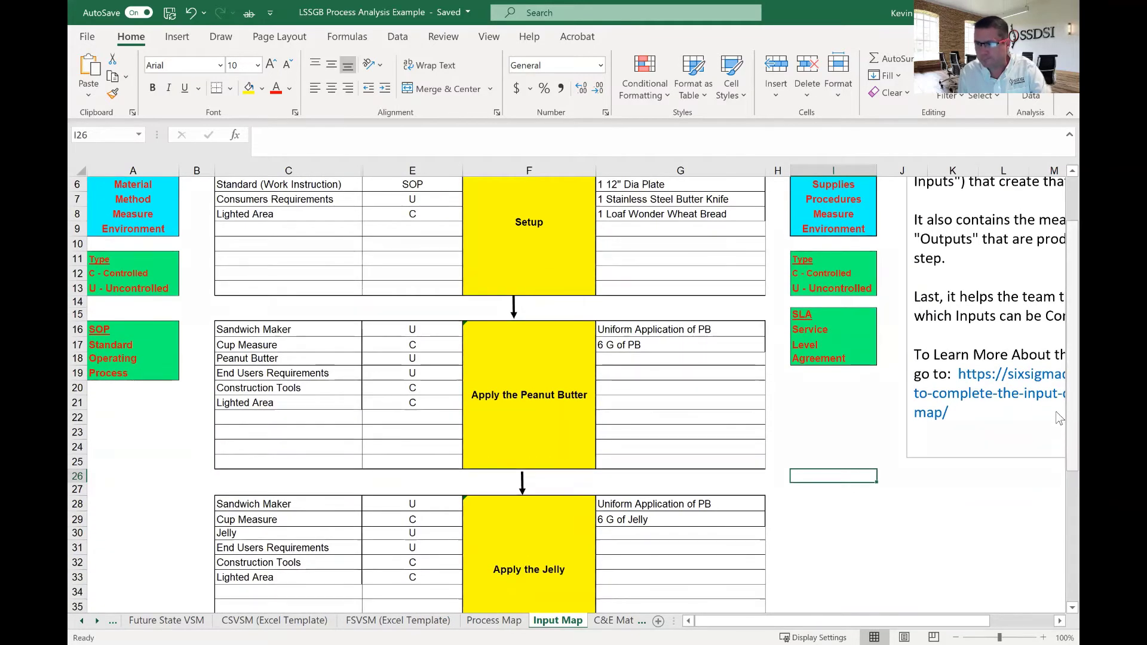
pyautogui.scroll(2, 1060, 353)
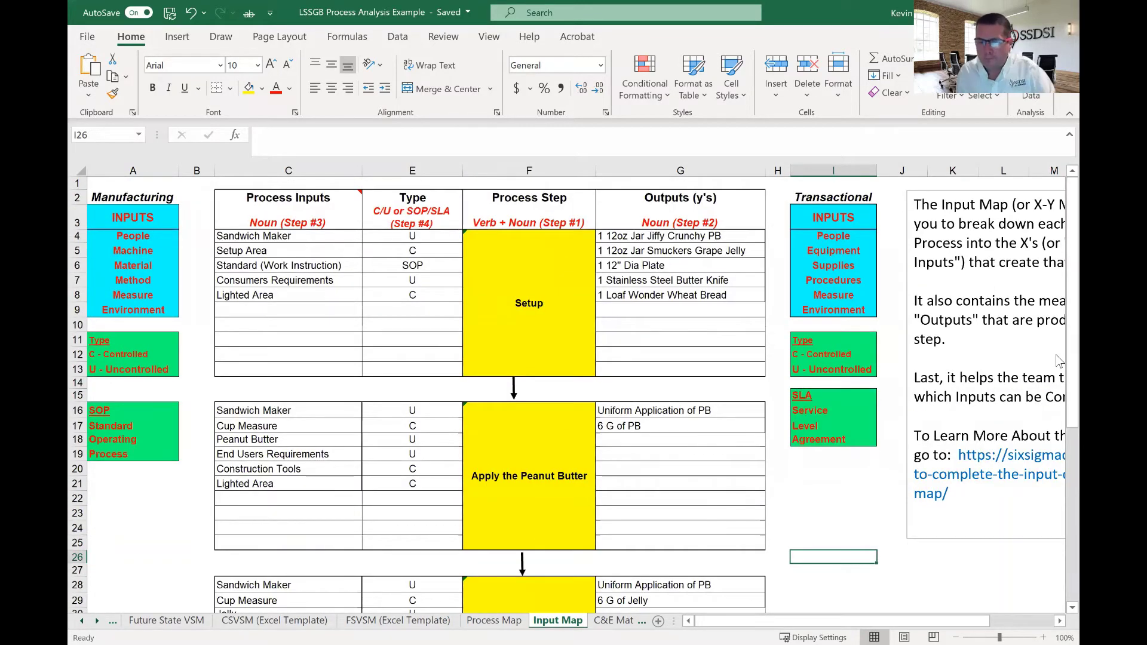
pyautogui.click(514, 290)
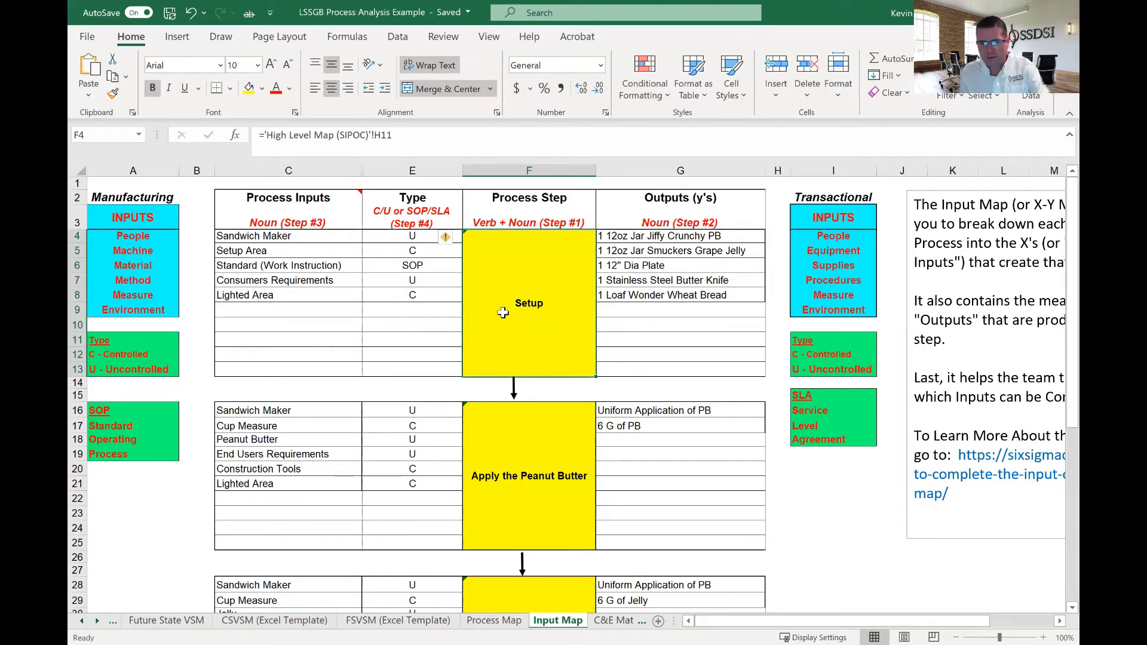
pyautogui.moveTo(278, 237); pyautogui.dragTo(270, 297)
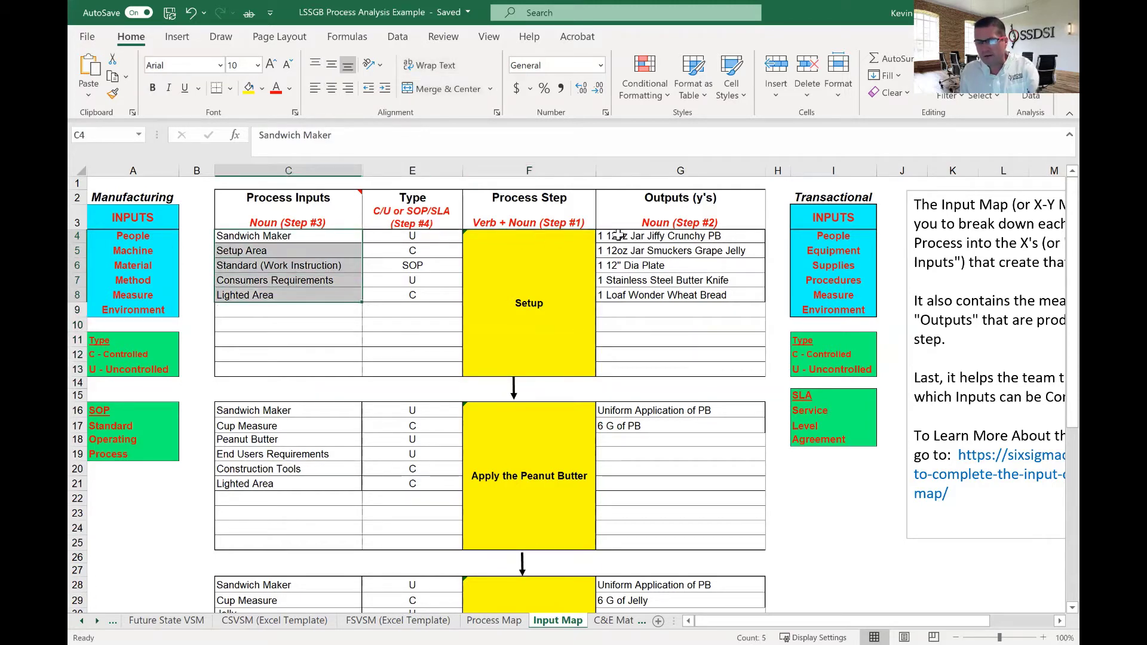
pyautogui.moveTo(605, 239); pyautogui.dragTo(608, 296)
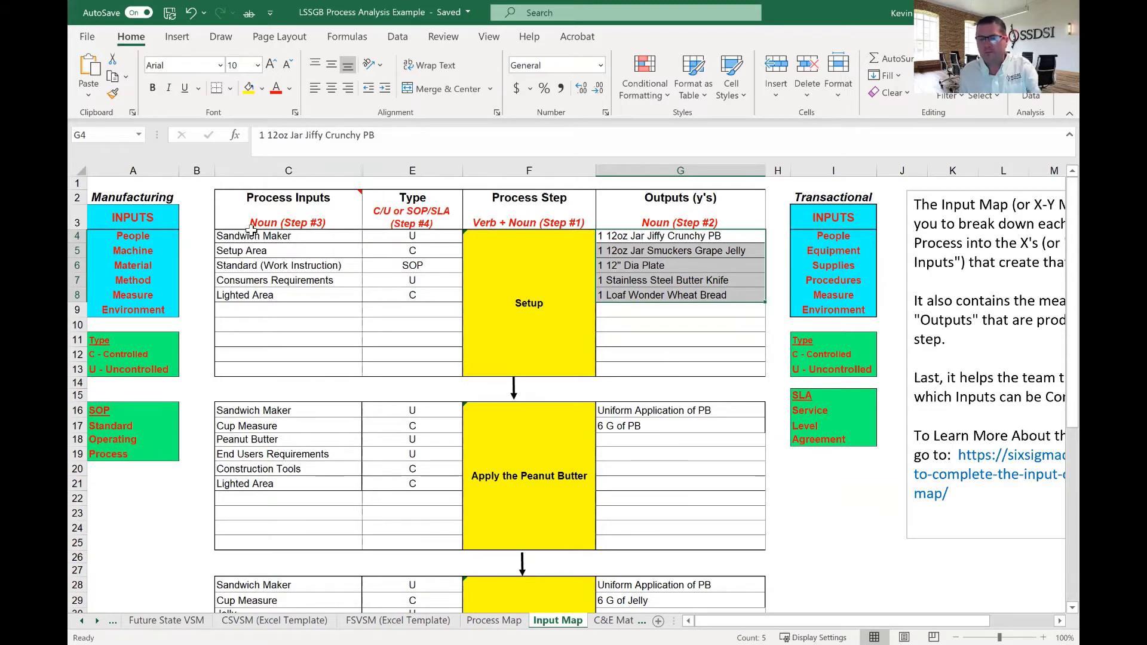
pyautogui.moveTo(250, 231); pyautogui.dragTo(234, 305)
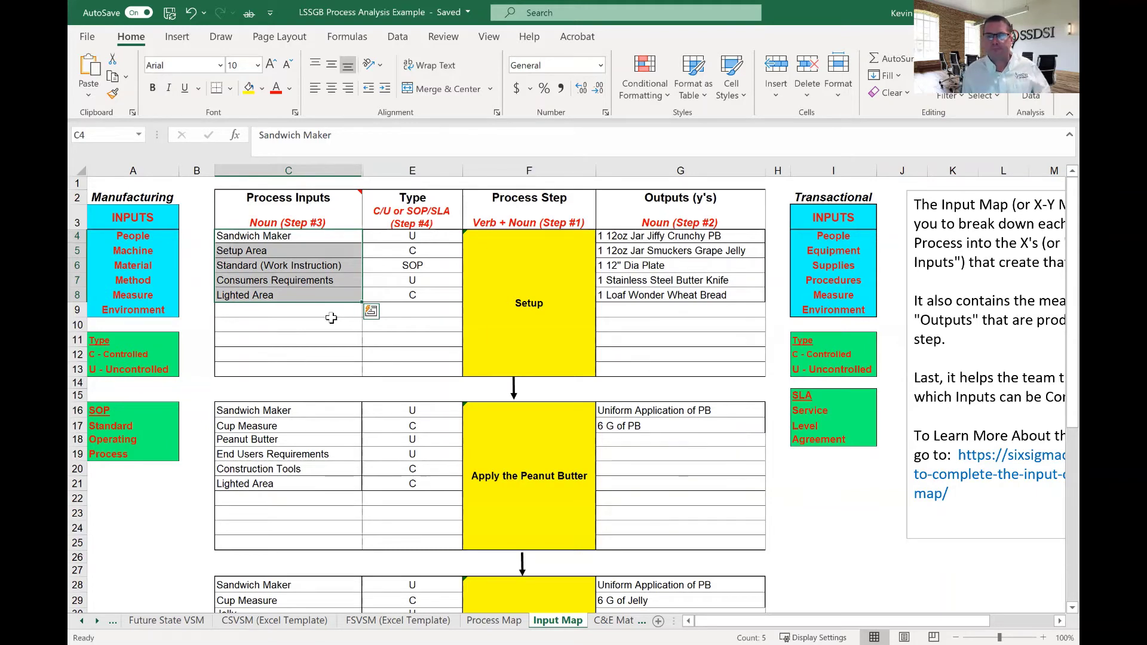
pyautogui.click(249, 251)
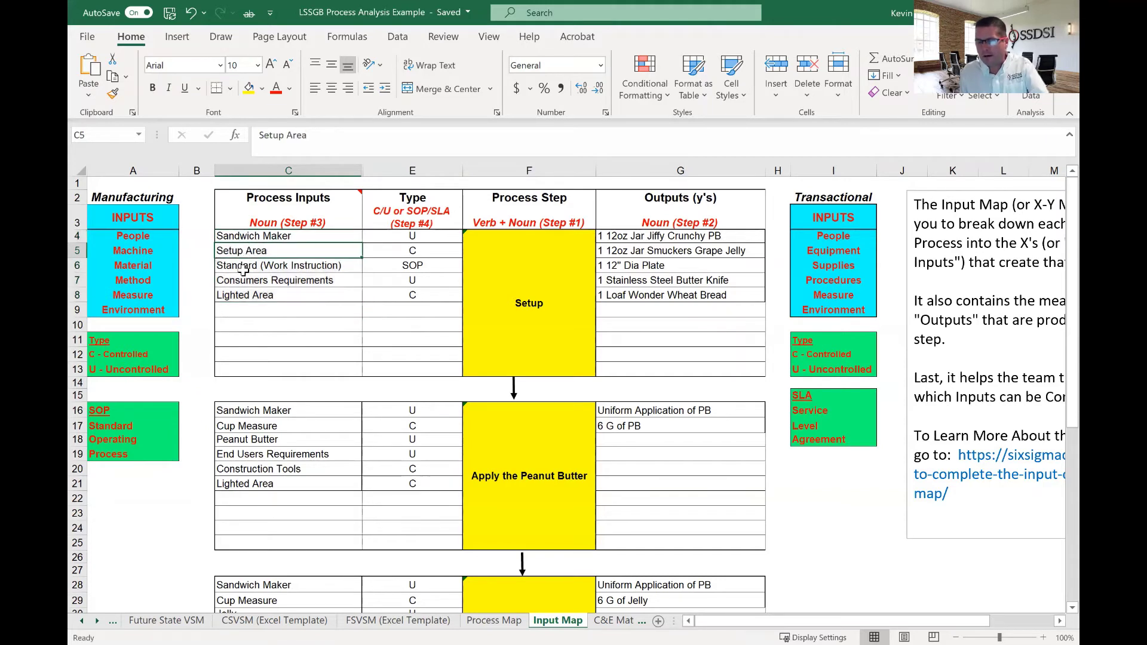
pyautogui.click(246, 266)
pyautogui.click(250, 296)
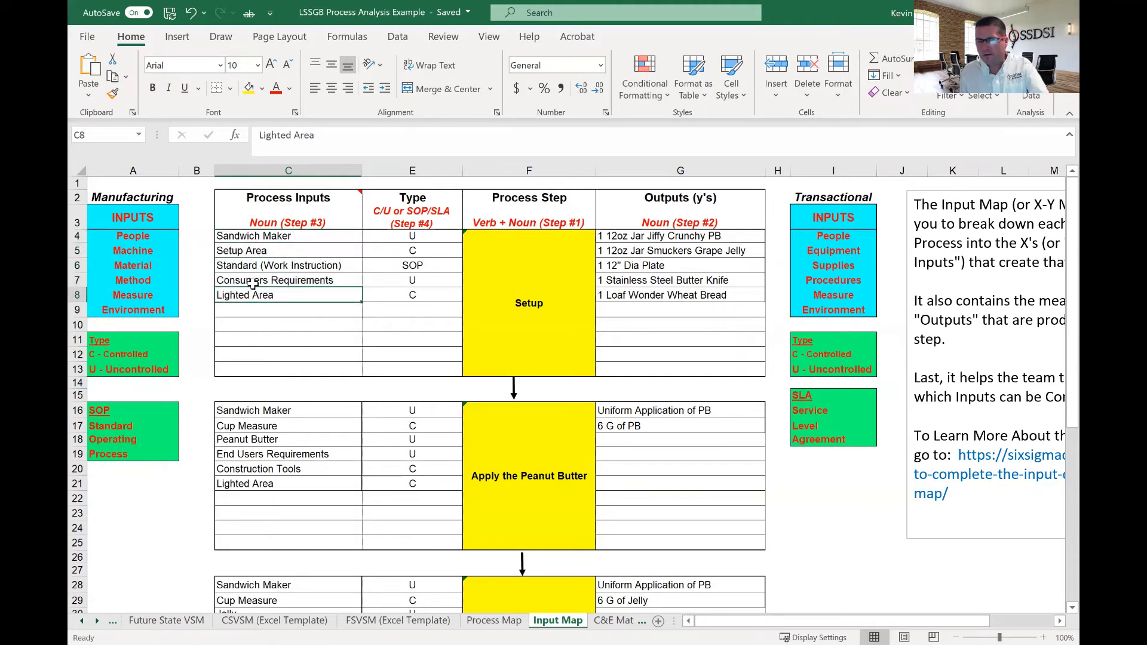
pyautogui.click(256, 286)
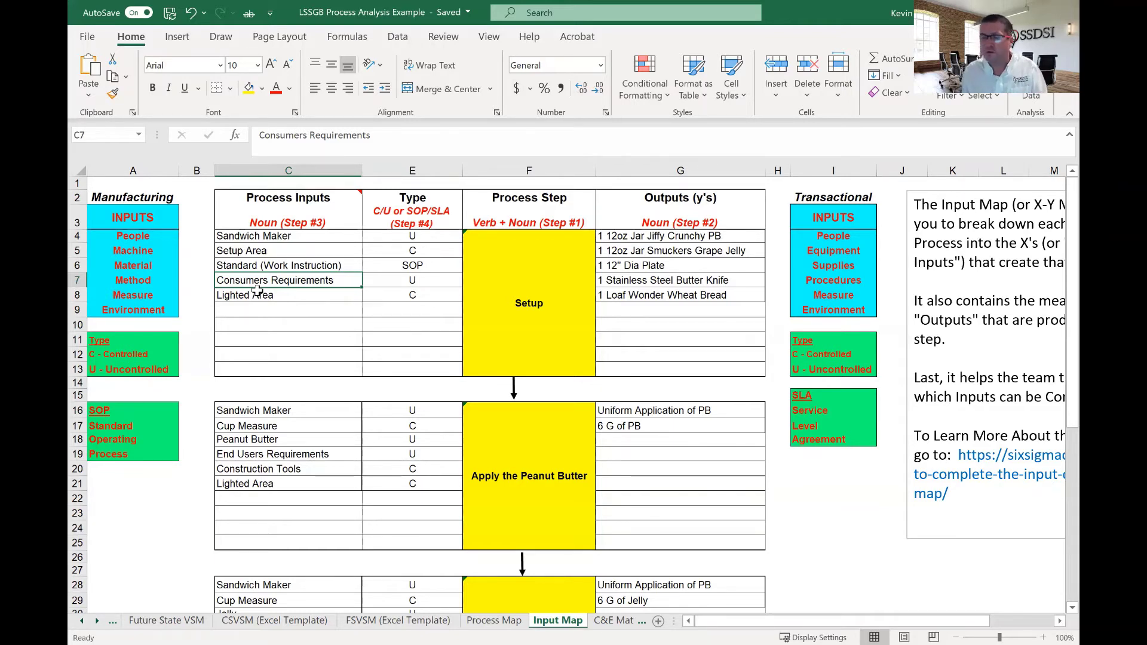
pyautogui.click(243, 236)
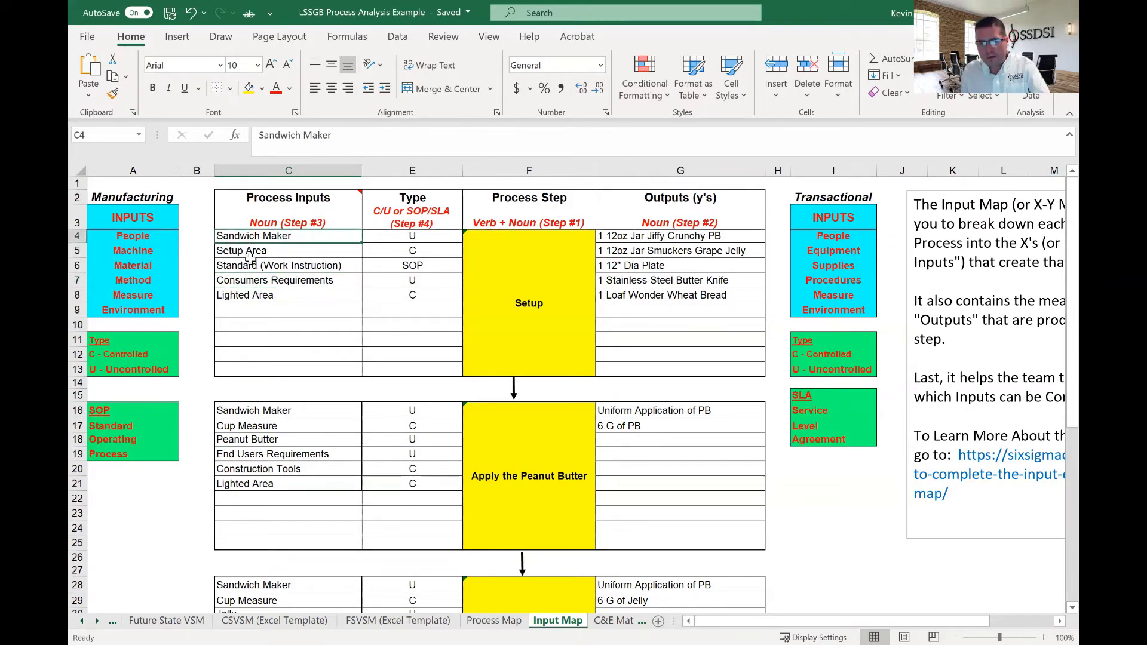
pyautogui.click(249, 263)
pyautogui.click(248, 281)
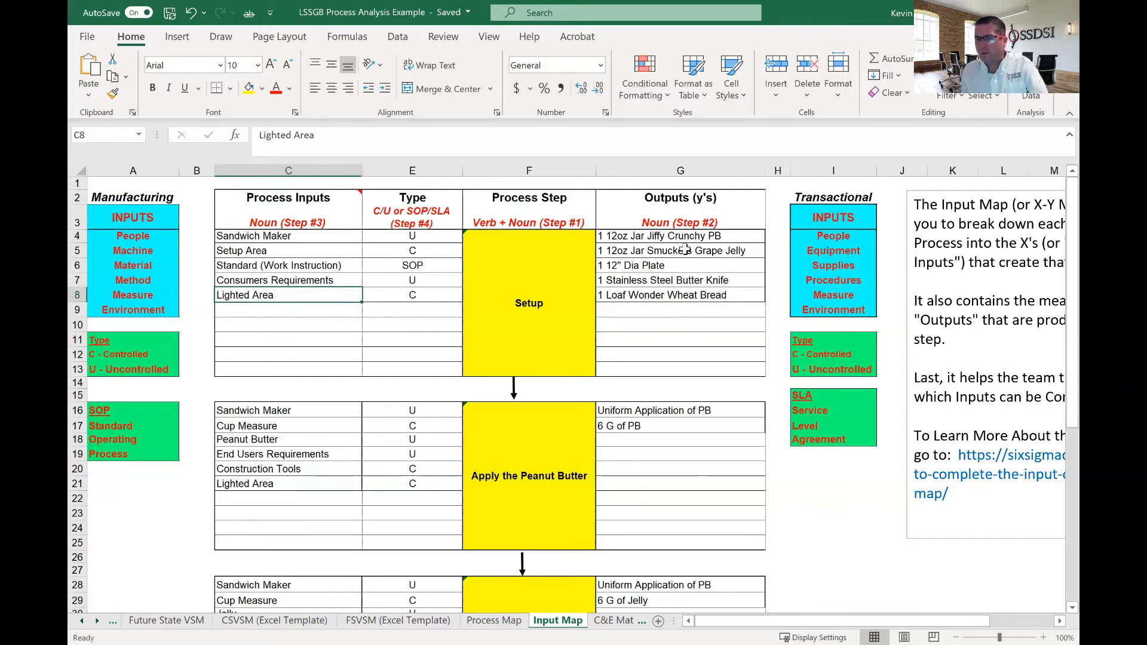
pyautogui.moveTo(647, 241); pyautogui.dragTo(636, 295)
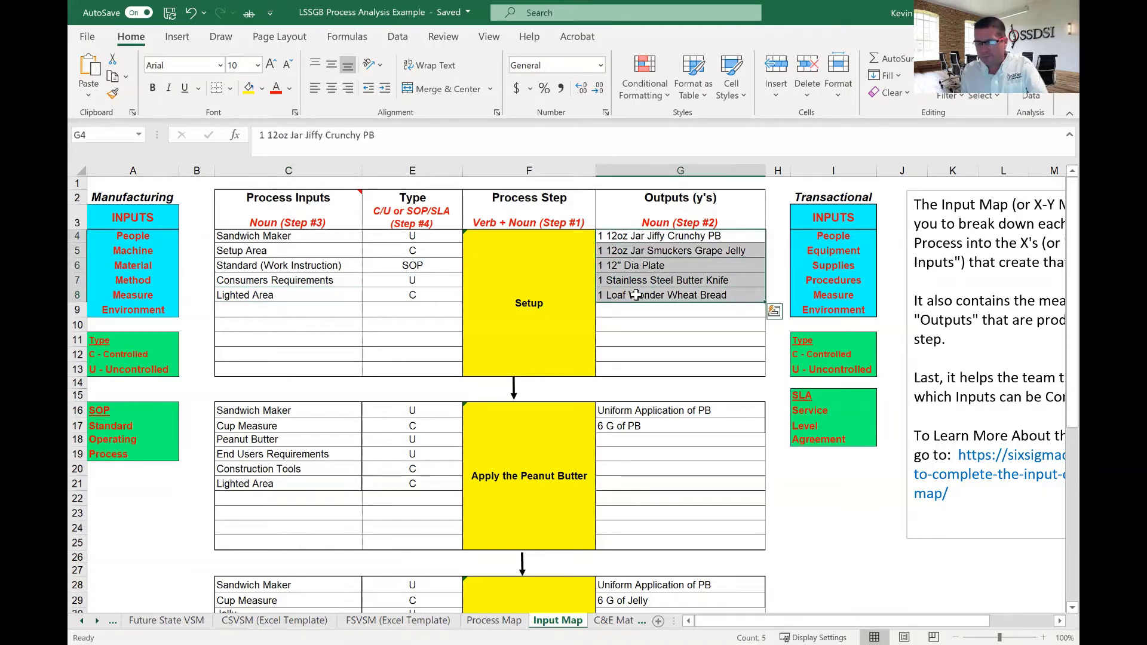
pyautogui.click(349, 307)
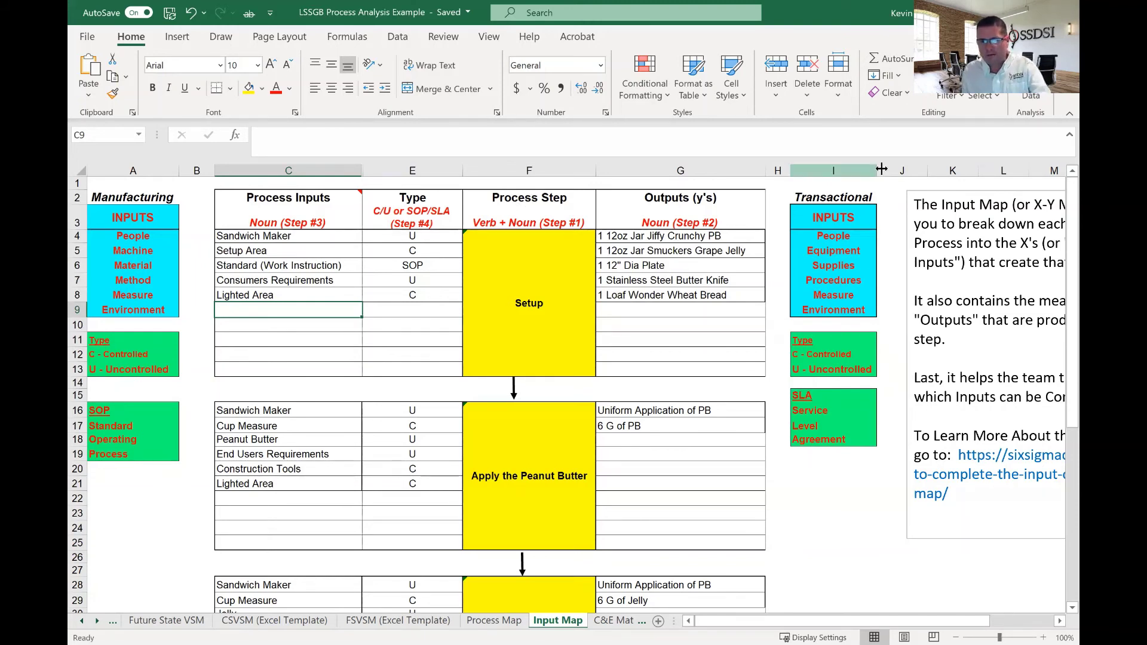
pyautogui.click(501, 254)
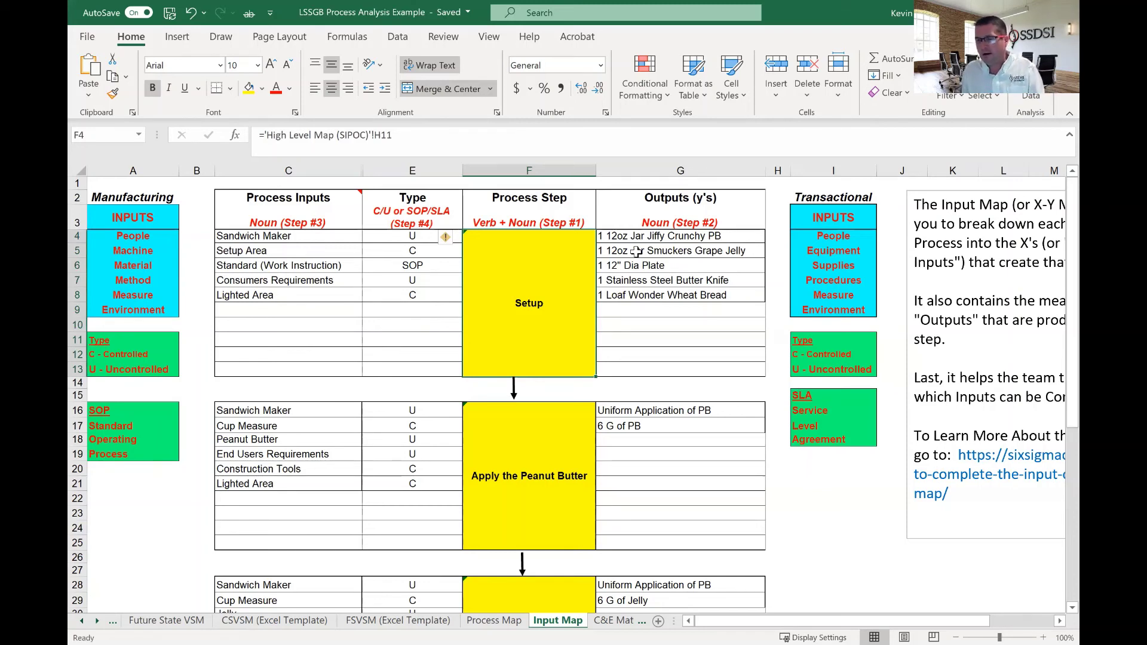
pyautogui.click(234, 236)
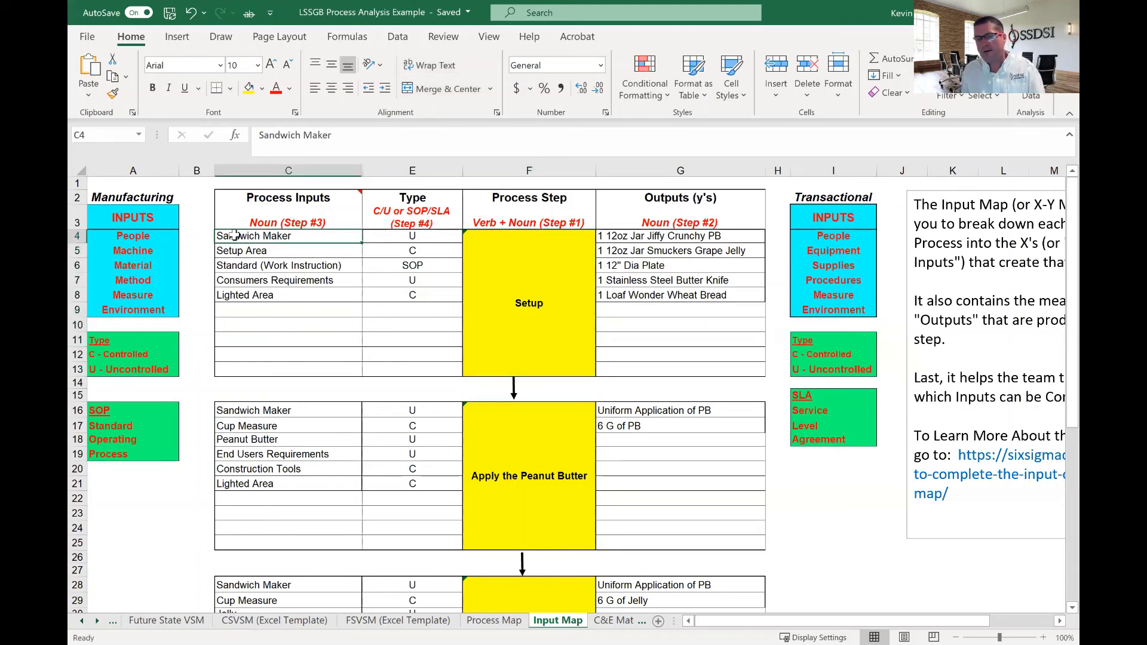